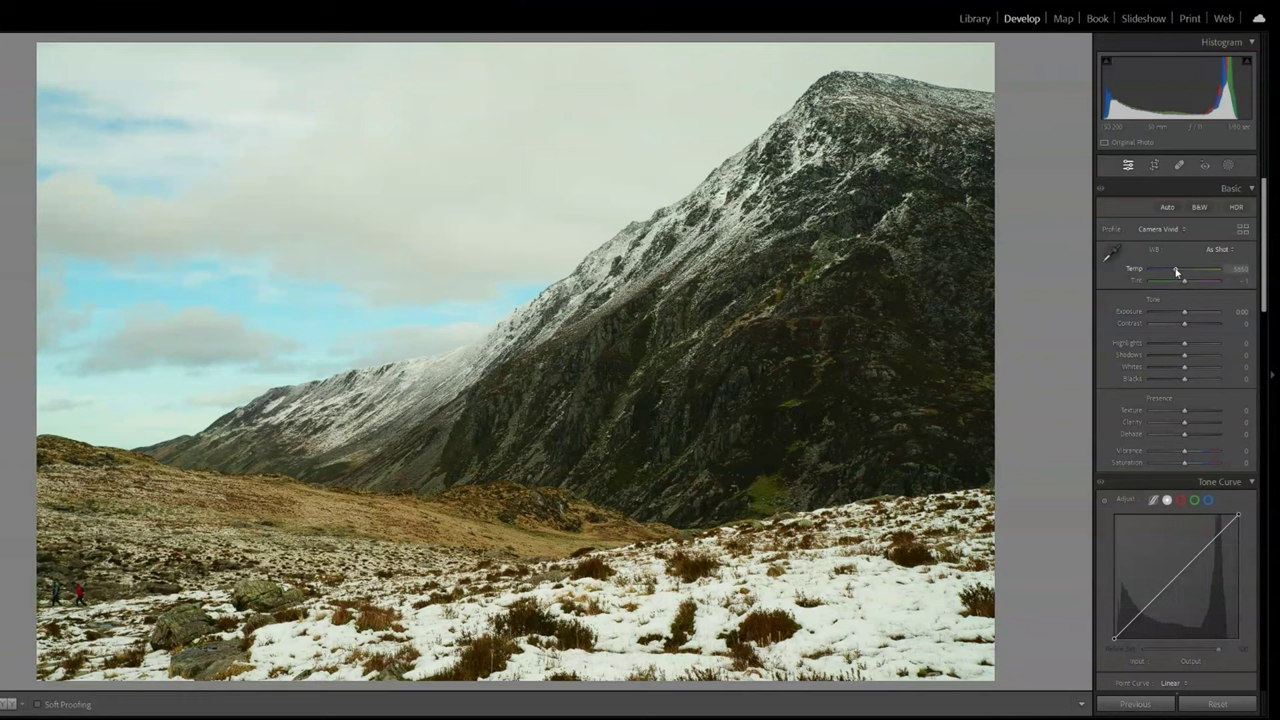
Cool the white balance by lowering Temp to 4632.
drag(1176, 271, 1170, 273)
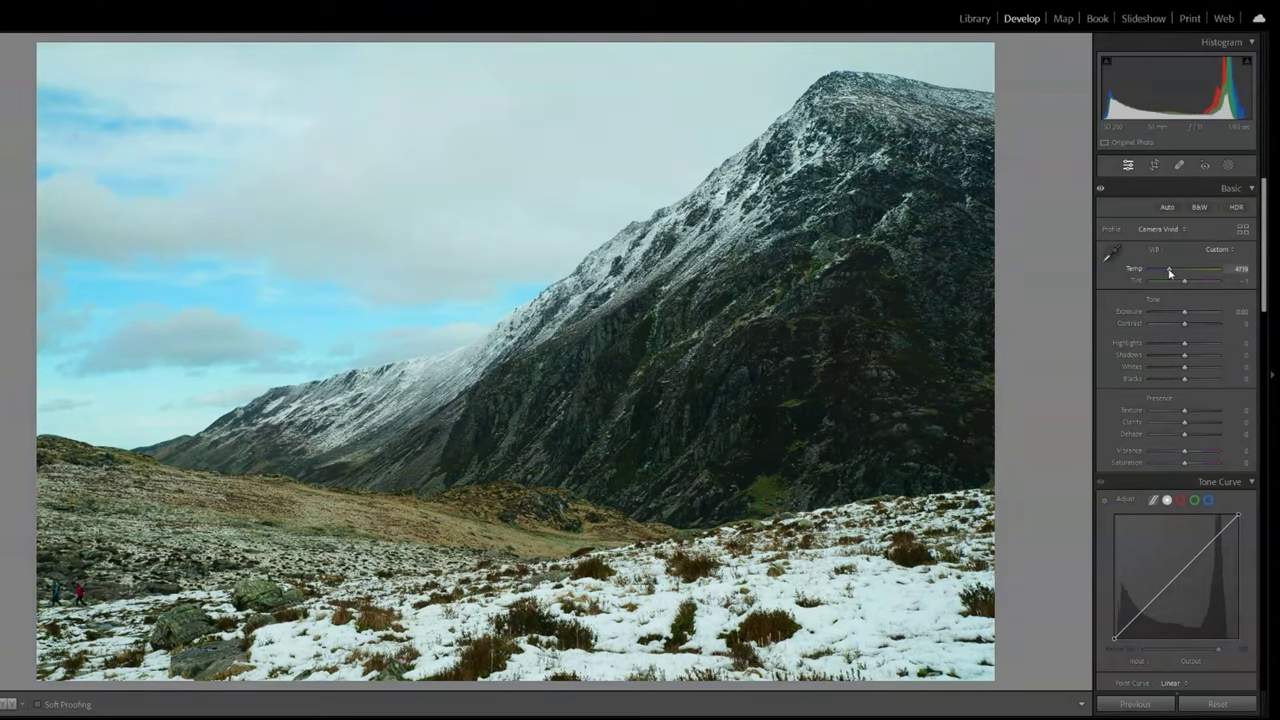
drag(1170, 273, 1169, 272)
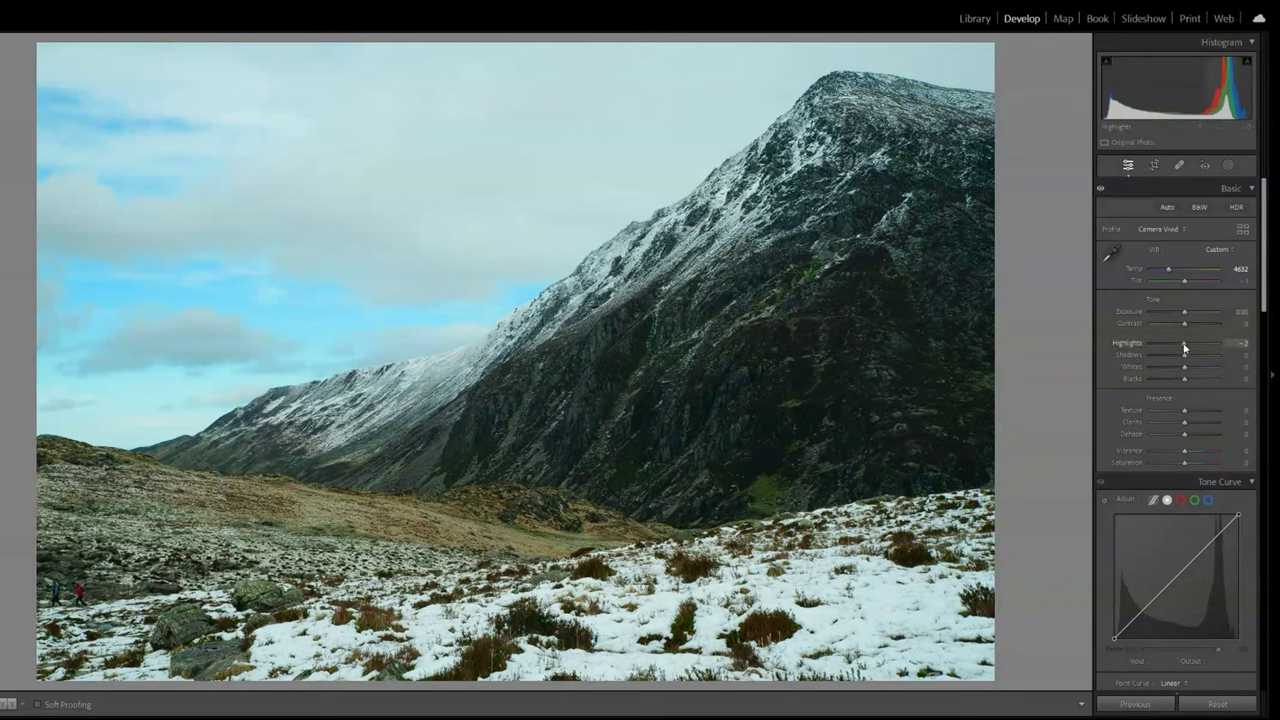
Set Highlights to -100, Shadows to +30, Whites to -47 and Blacks to +5.
drag(1184, 344, 1118, 347)
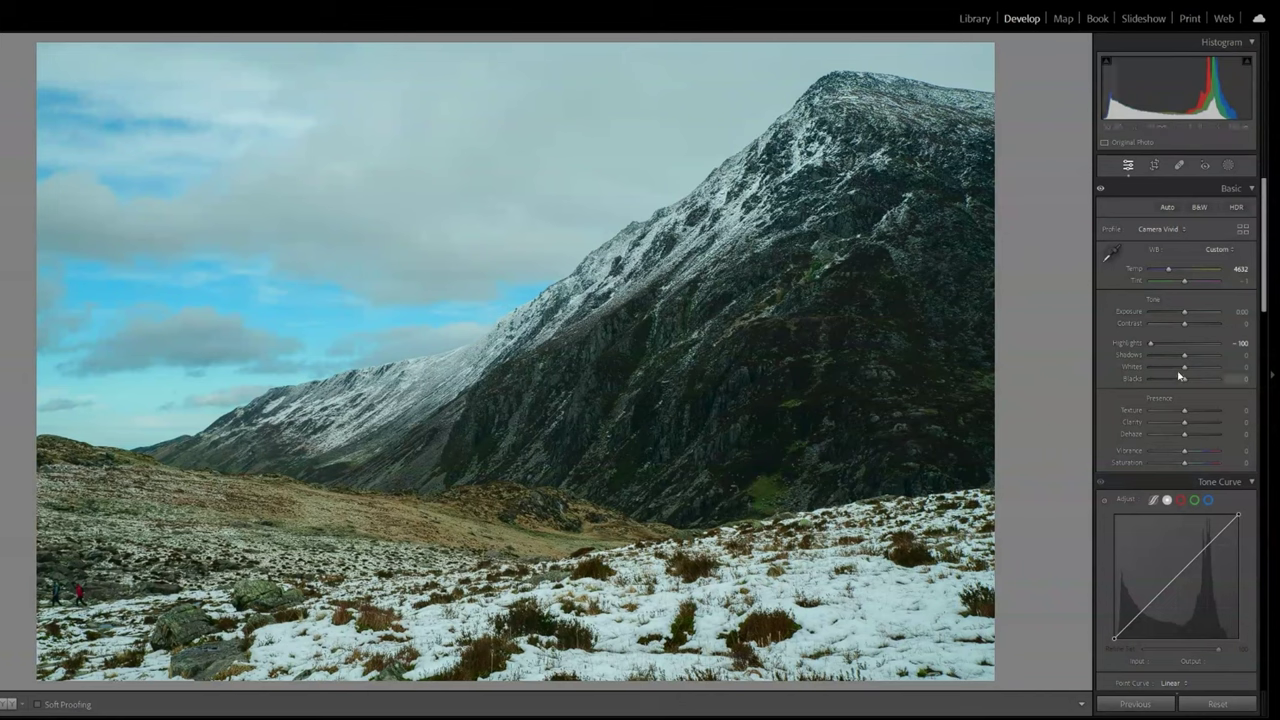
drag(1184, 361, 1195, 361)
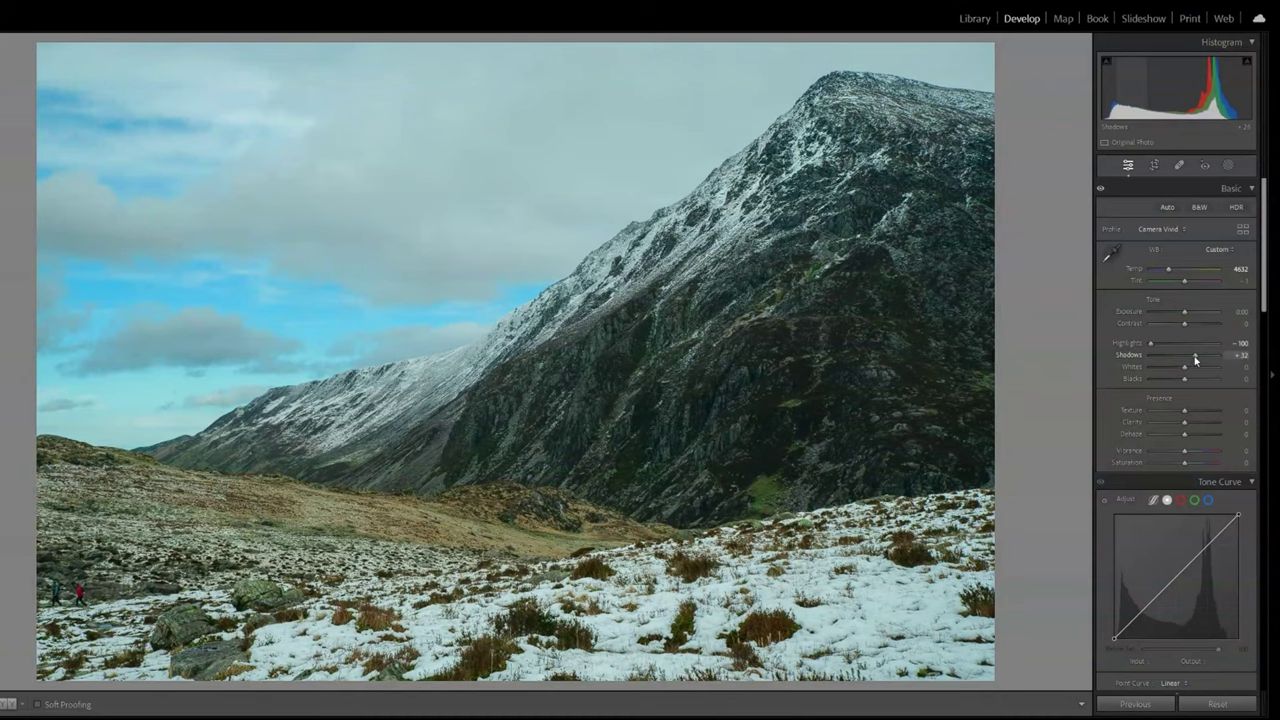
drag(1195, 361, 1193, 361)
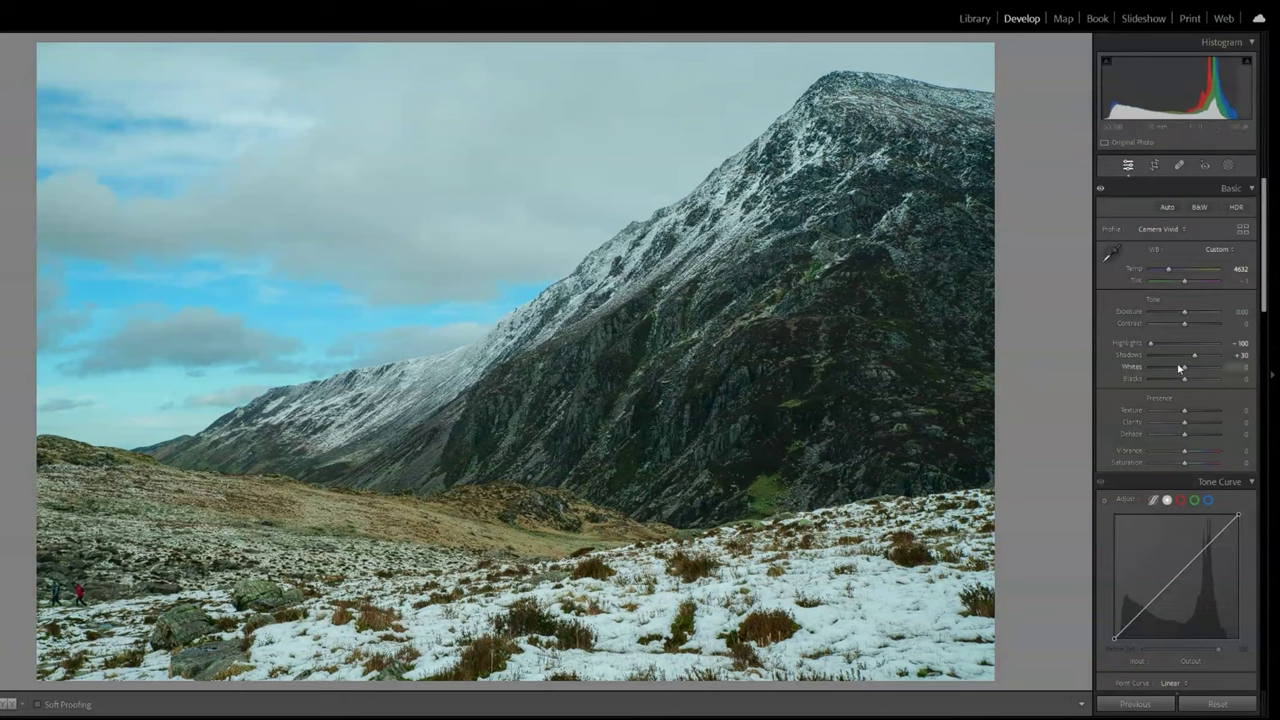
drag(1185, 367, 1168, 374)
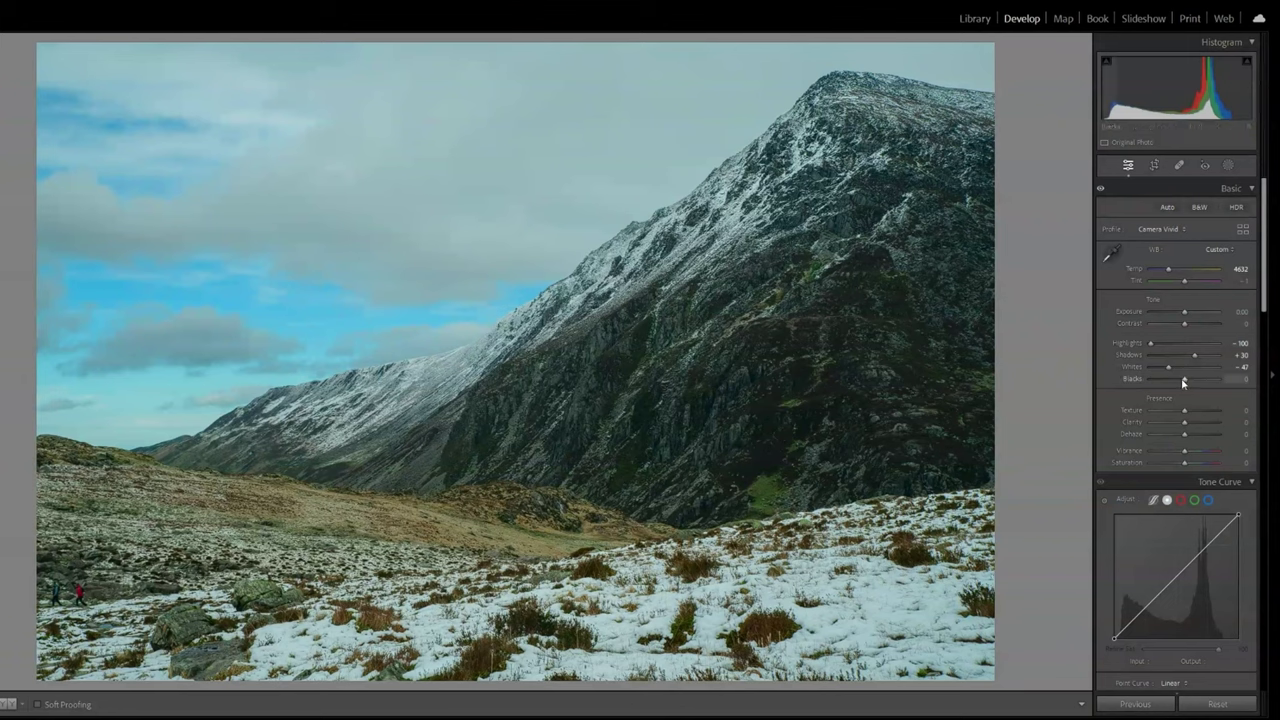
drag(1182, 379, 1184, 381)
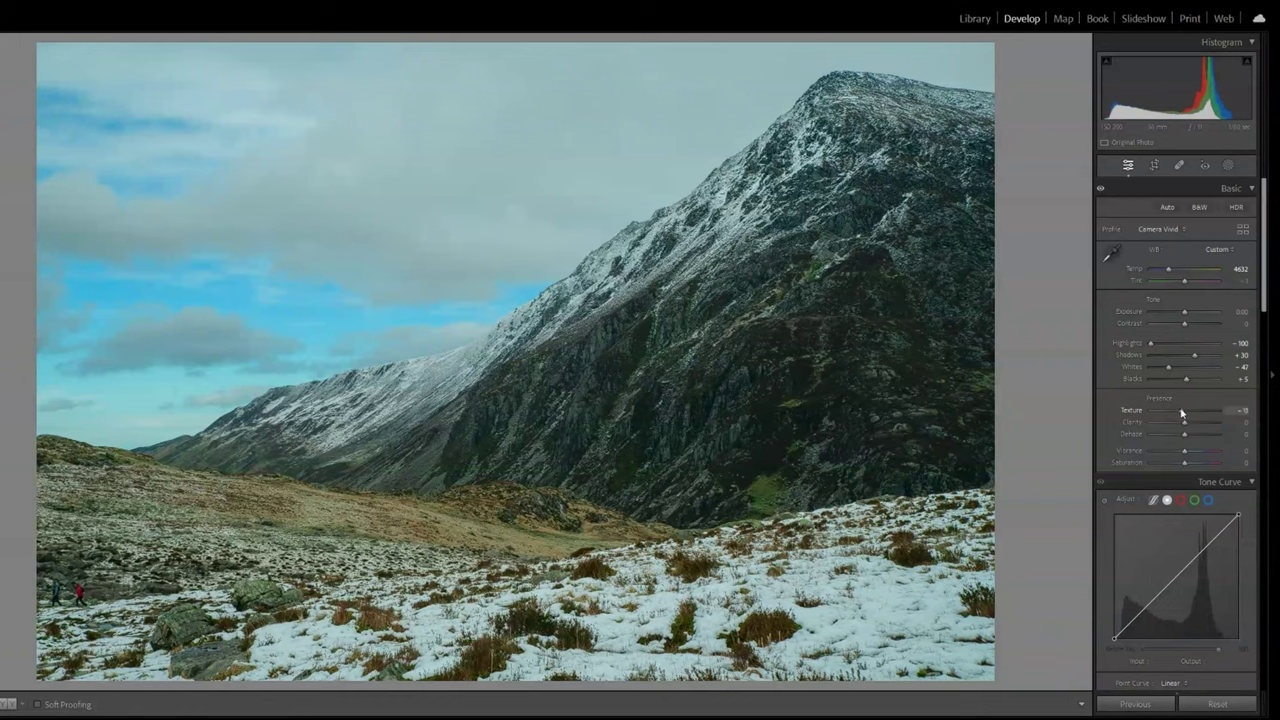
Set Texture -11, Clarity -5, Dehaze +35, Vibrance +7 and Saturation +2.
drag(1181, 411, 1210, 412)
drag(1209, 411, 1181, 418)
drag(1181, 418, 1186, 427)
drag(1186, 442, 1195, 438)
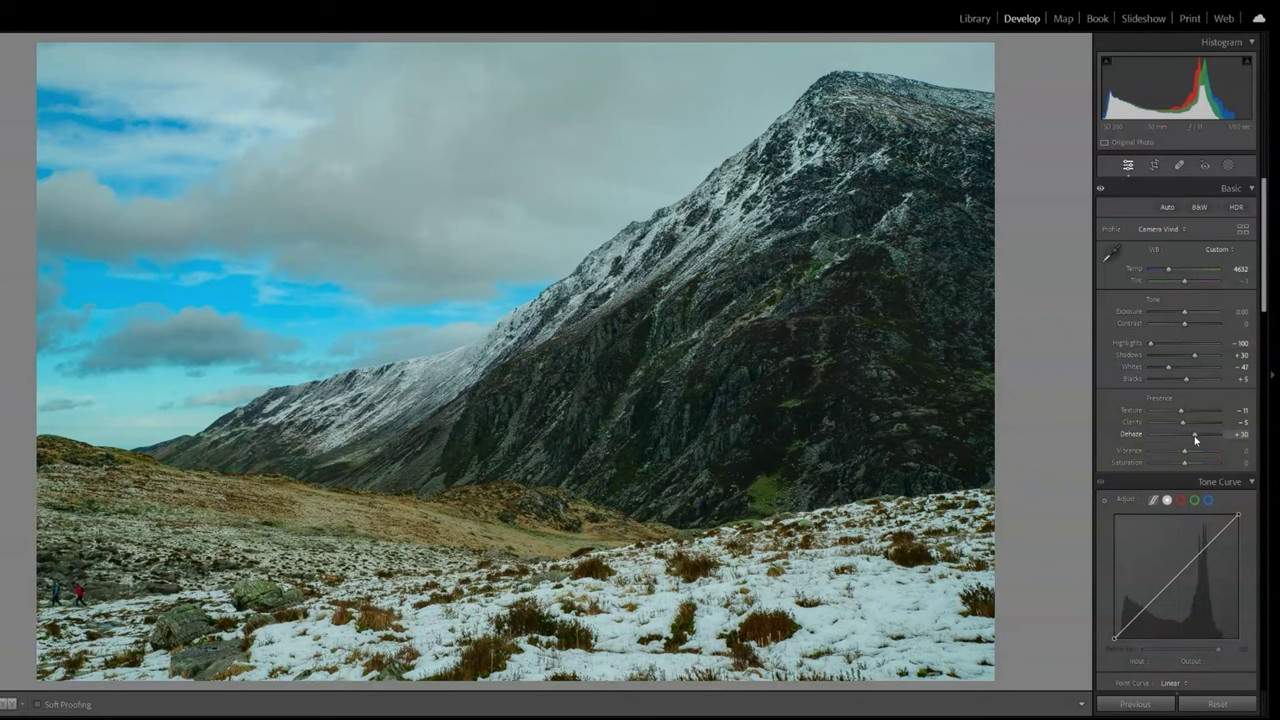
drag(1195, 440, 1197, 439)
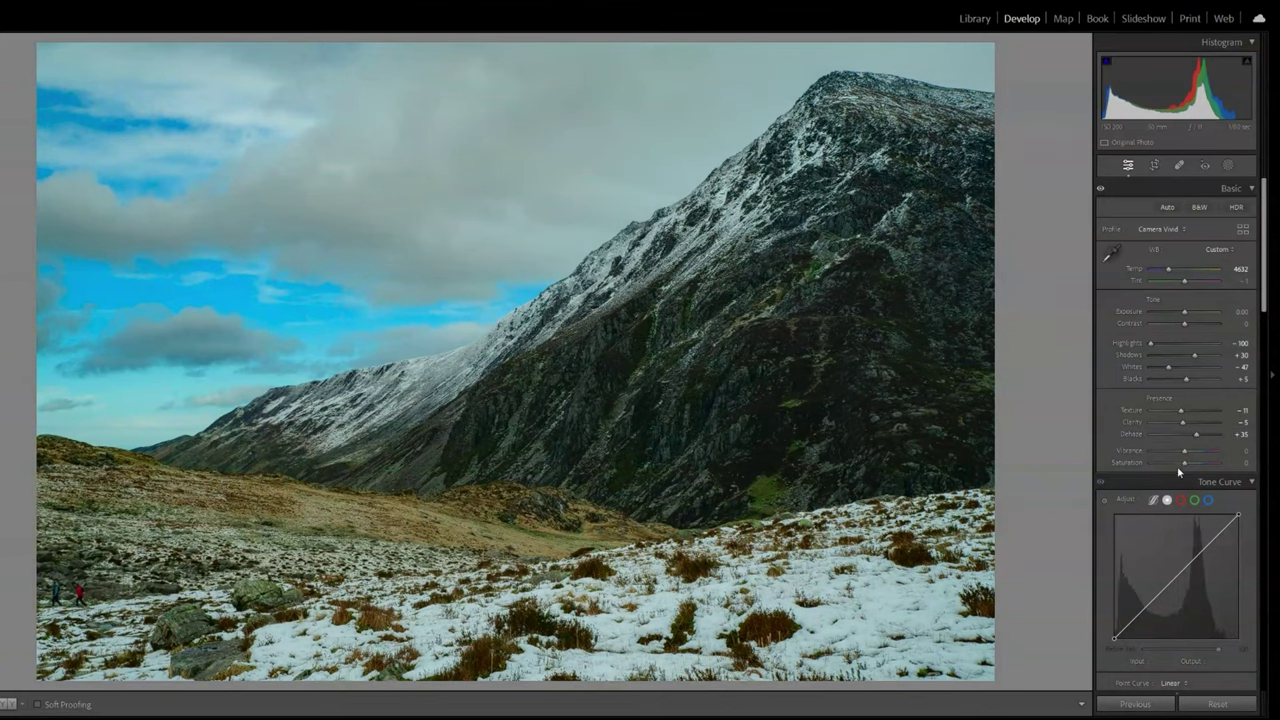
drag(1184, 451, 1188, 456)
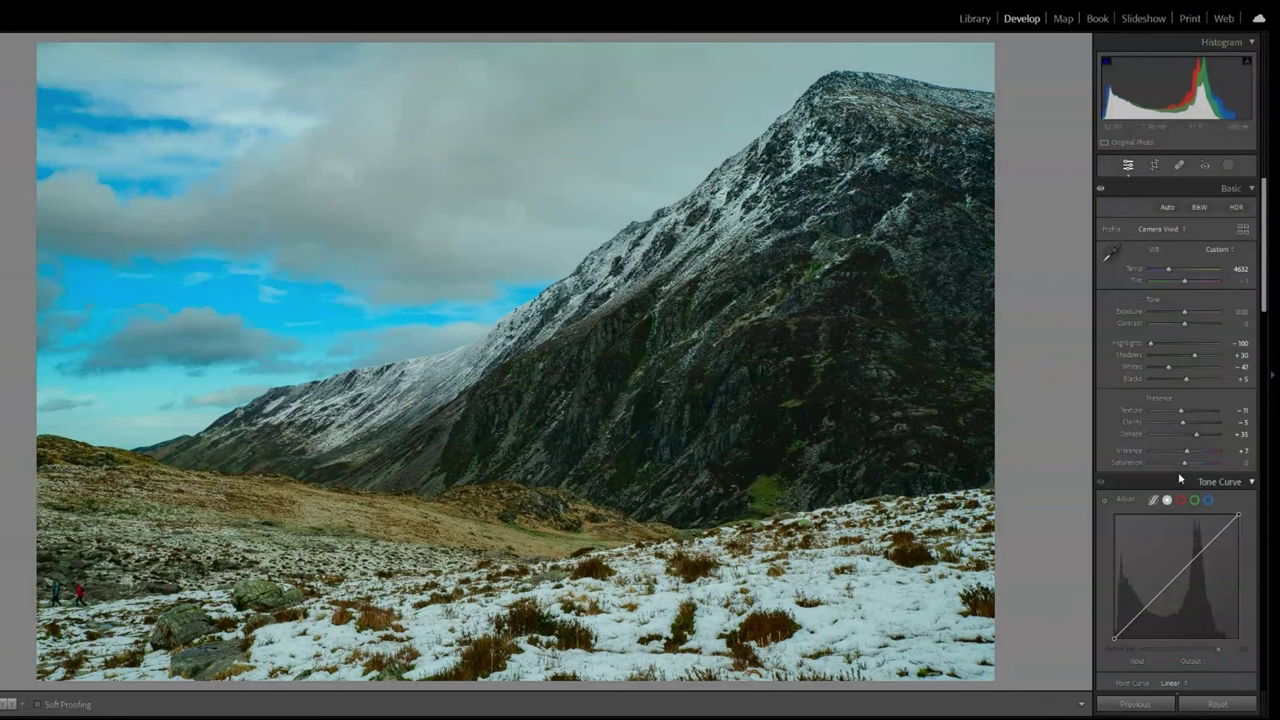
drag(1185, 464, 1187, 466)
Set HSL saturation to Red +12, Orange +5, Yellow +10 and Green -3.
drag(1266, 309, 1263, 418)
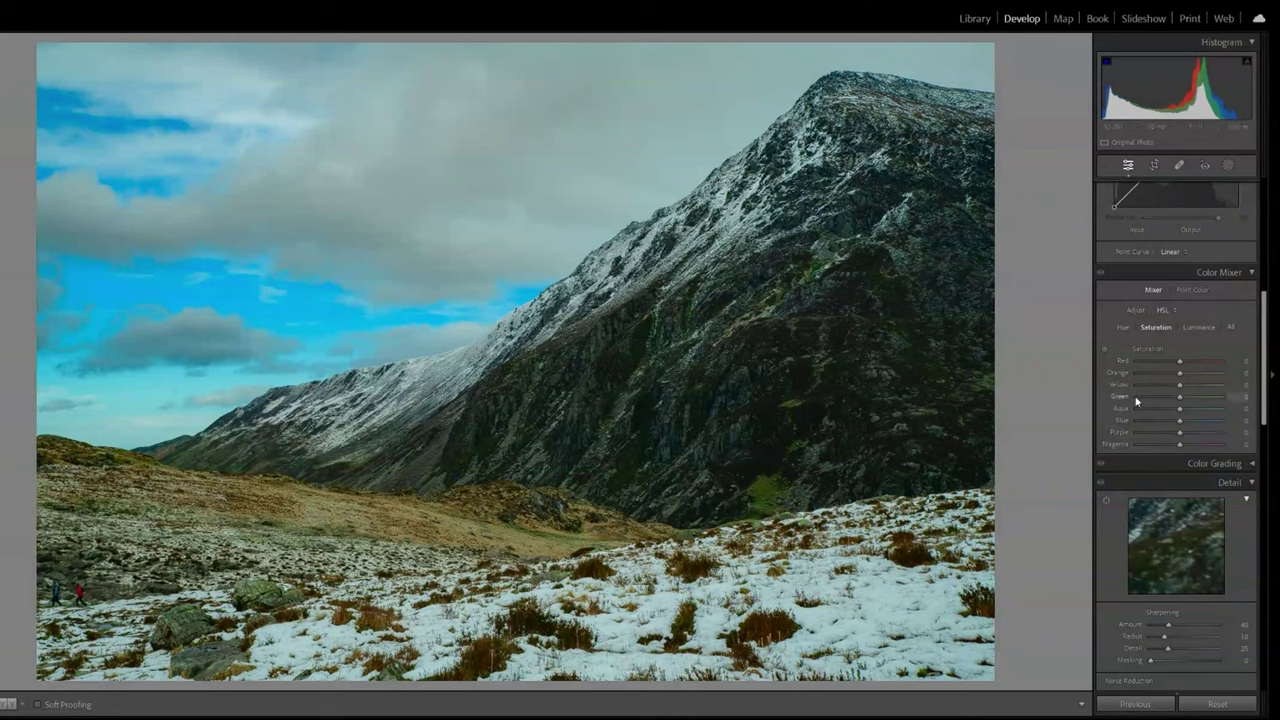
drag(1180, 362, 1185, 368)
drag(1180, 372, 1182, 372)
mouse_move(1180, 385)
mouse_down()
mouse_move(1229, 389)
mouse_move(1184, 392)
mouse_up()
drag(1184, 391, 1184, 391)
drag(1180, 397, 1178, 398)
drag(1263, 366, 1263, 205)
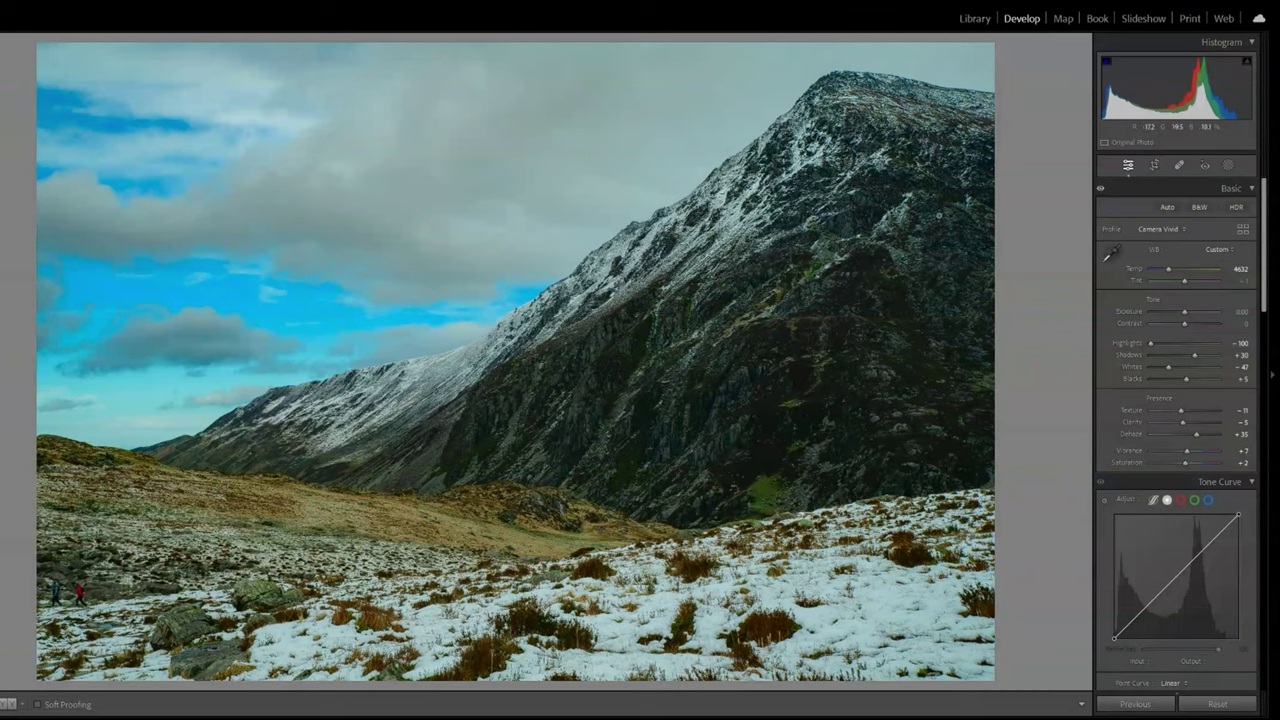
Darken the sky with a linear gradient (lower Exposure, Highlights -100) and add a brush component.
click(1228, 165)
click(1142, 293)
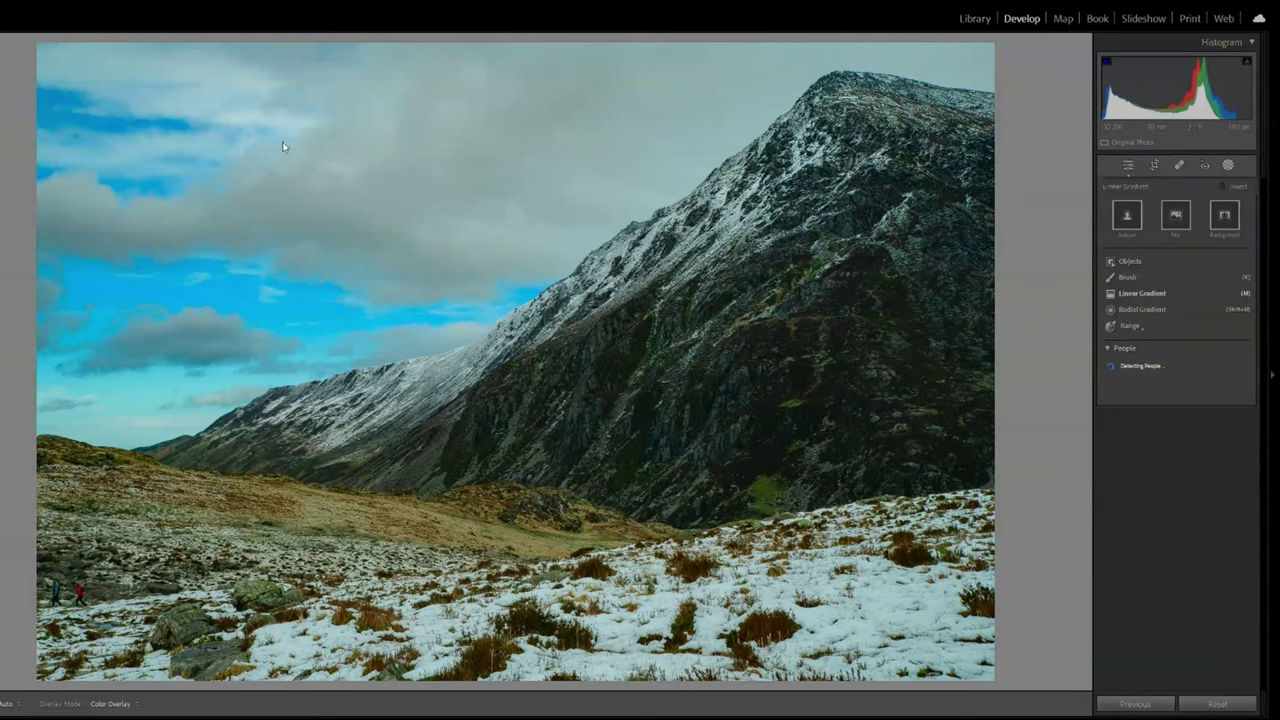
drag(62, 48, 213, 527)
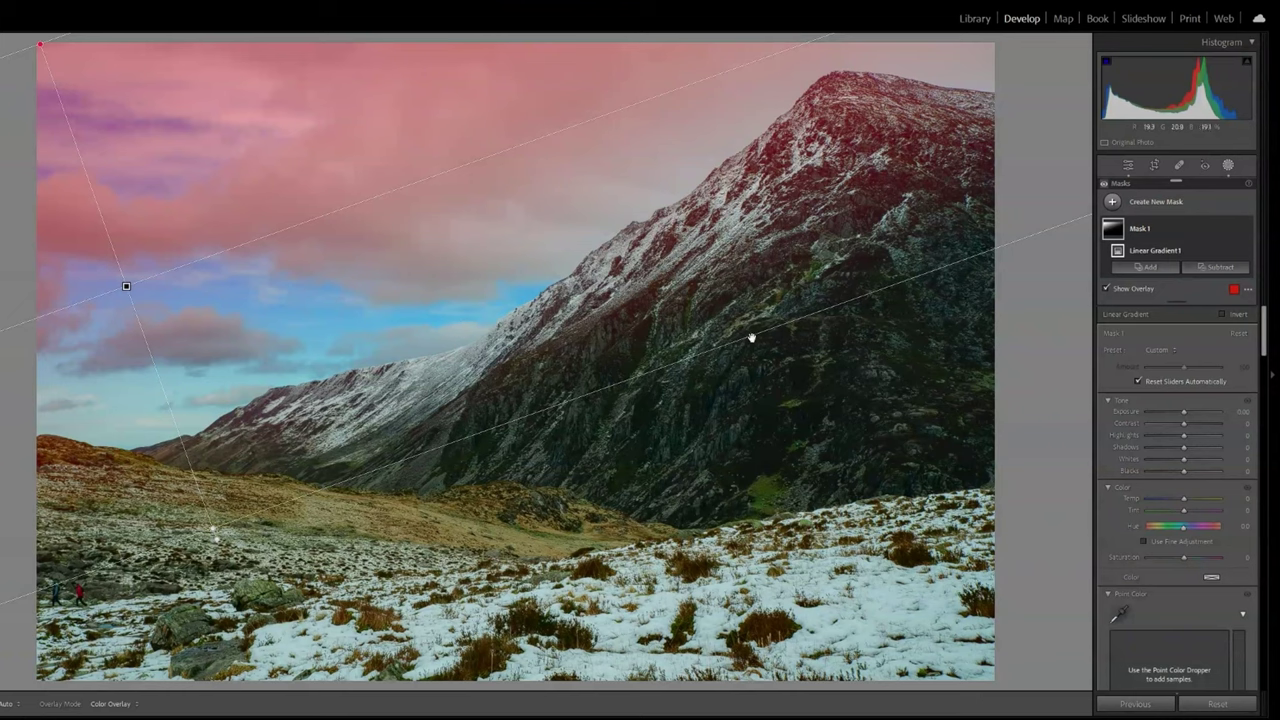
drag(1185, 416, 1175, 416)
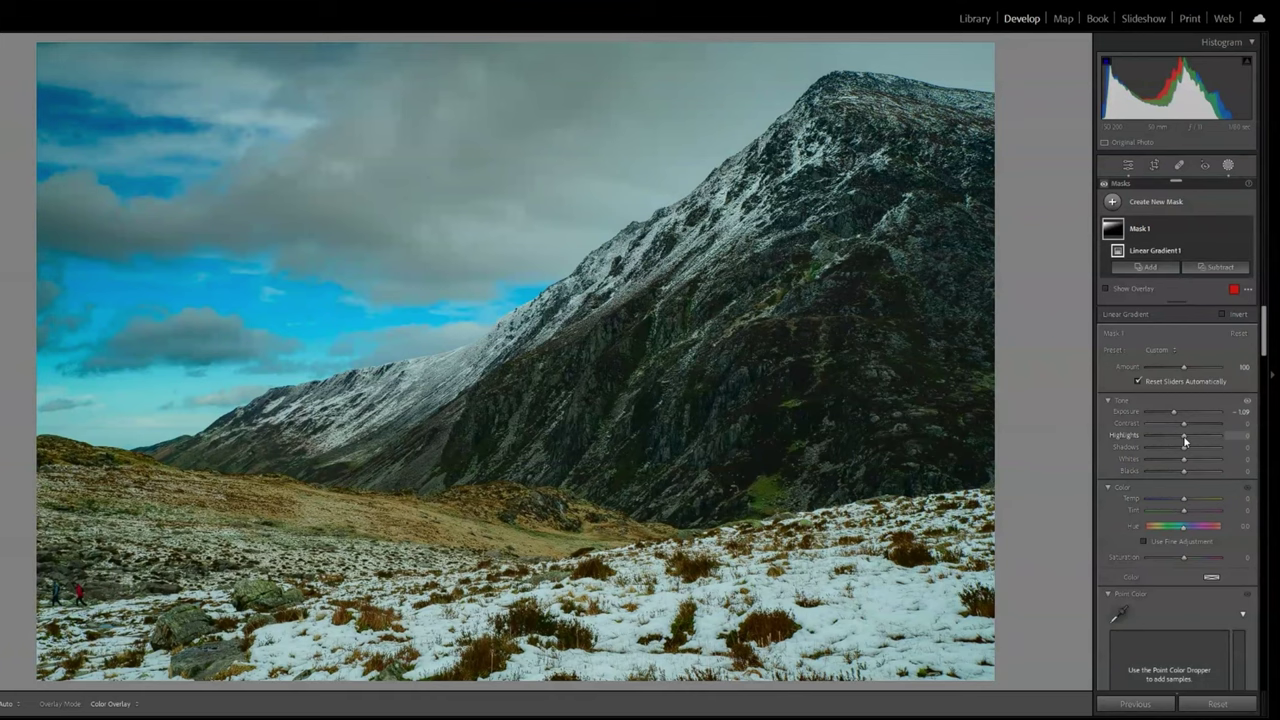
drag(1185, 441, 1145, 441)
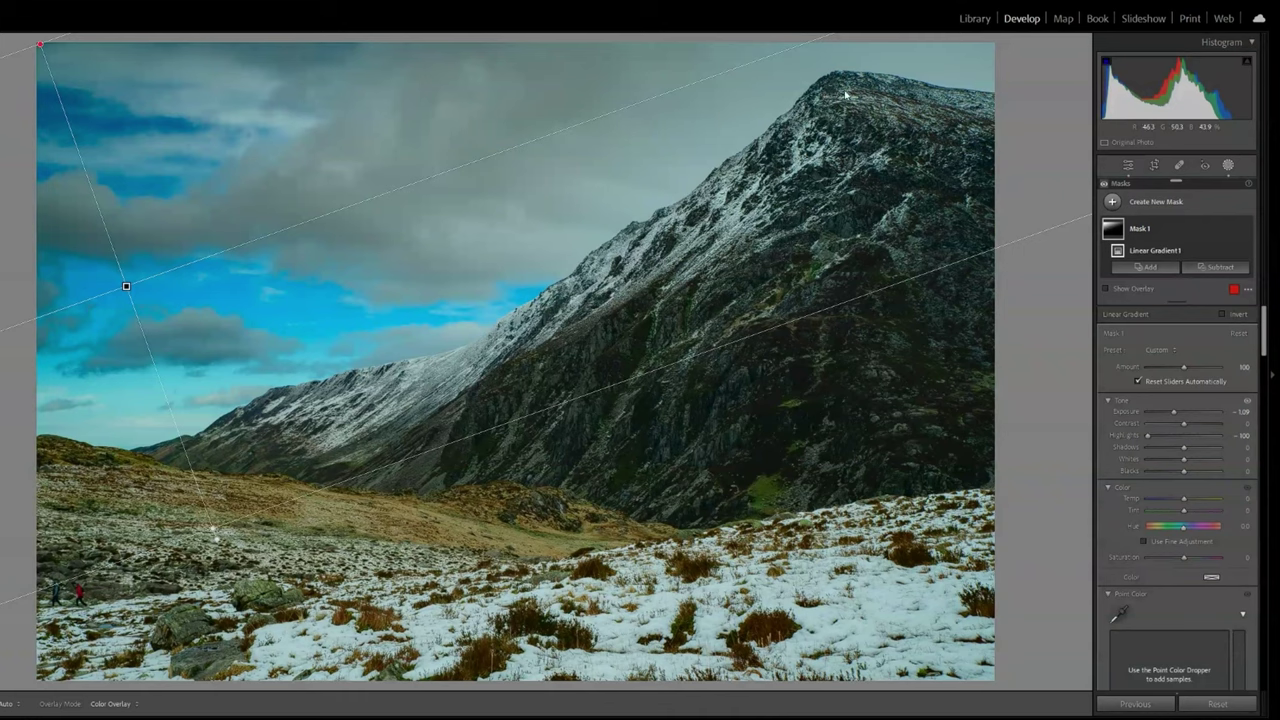
key(shift+k)
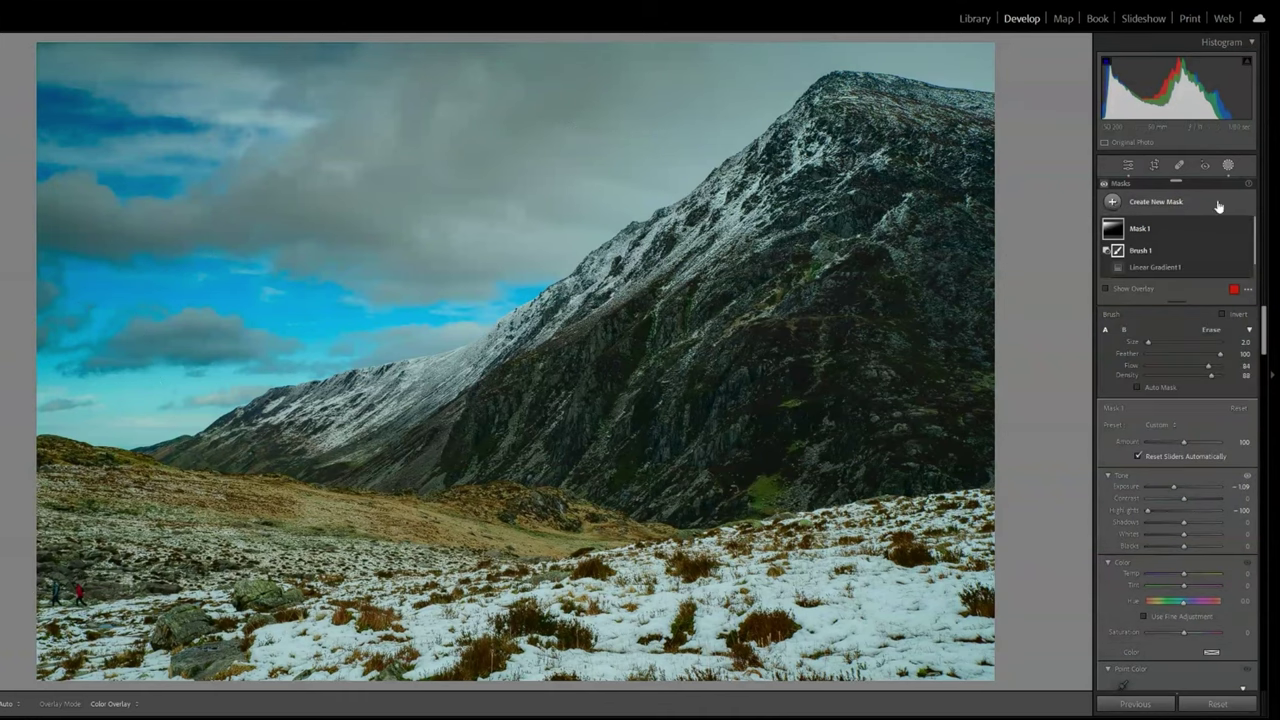
Paint a new brush mask over the mountain face with Shadows +27 and Whites +18.
click(1113, 202)
click(1140, 314)
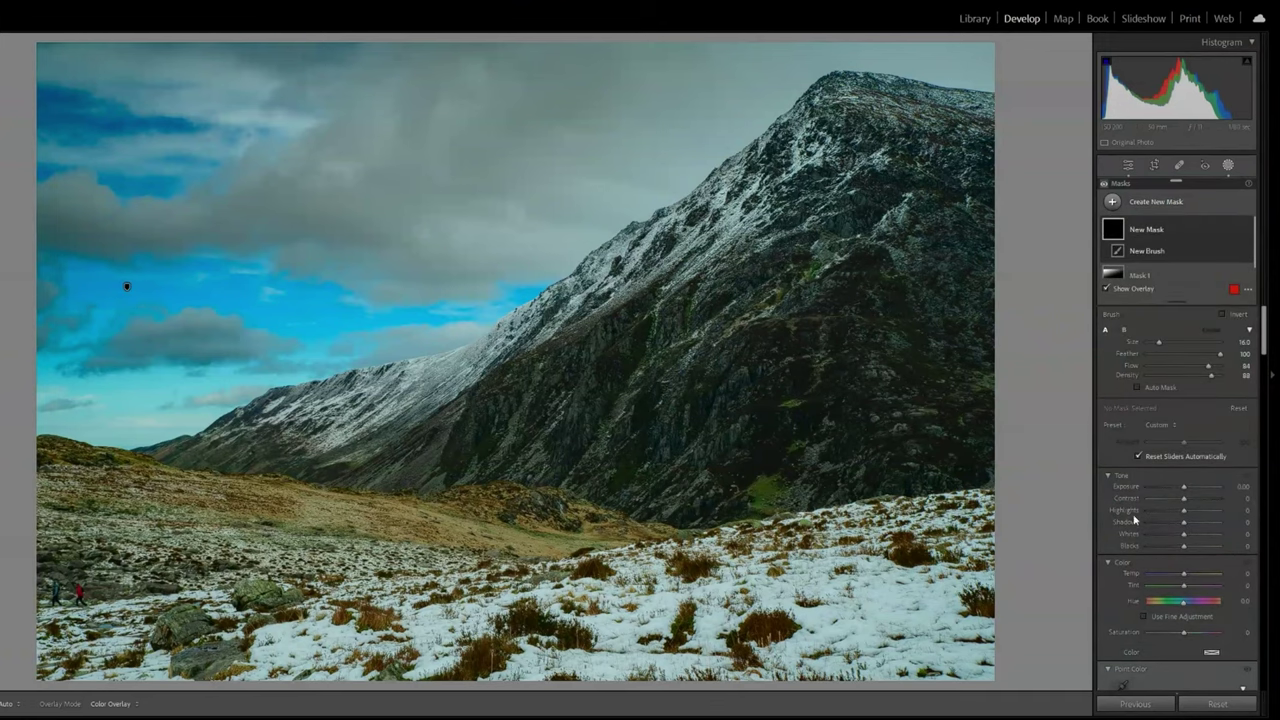
drag(1184, 522, 1194, 525)
mouse_move(803, 391)
mouse_down()
mouse_move(779, 361)
mouse_move(868, 321)
mouse_move(700, 434)
mouse_move(567, 407)
mouse_move(546, 426)
mouse_move(800, 247)
mouse_move(885, 346)
mouse_move(845, 420)
mouse_move(864, 429)
mouse_move(827, 443)
mouse_move(907, 418)
mouse_move(882, 350)
mouse_move(894, 294)
mouse_move(841, 243)
mouse_move(524, 434)
mouse_move(692, 452)
mouse_move(813, 401)
mouse_move(872, 413)
mouse_move(875, 325)
mouse_move(852, 286)
mouse_move(397, 456)
mouse_move(435, 456)
mouse_move(587, 398)
mouse_move(711, 383)
mouse_move(697, 434)
mouse_move(761, 425)
mouse_move(782, 315)
mouse_move(722, 322)
mouse_move(792, 275)
mouse_move(868, 330)
mouse_move(891, 423)
mouse_move(920, 419)
mouse_move(844, 432)
mouse_move(898, 416)
mouse_move(903, 335)
mouse_move(921, 364)
mouse_move(863, 298)
mouse_move(782, 332)
mouse_move(772, 367)
mouse_move(552, 423)
mouse_move(772, 384)
mouse_move(880, 390)
mouse_up()
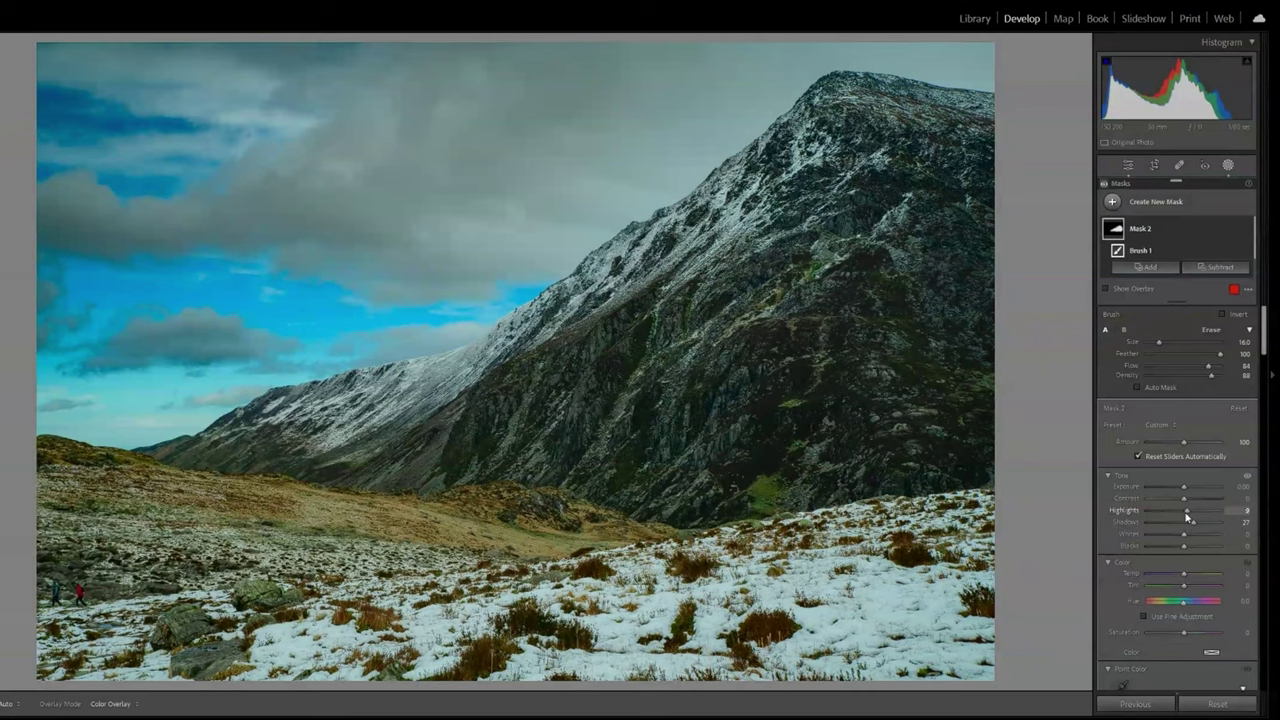
scroll(700, 390, down, 3)
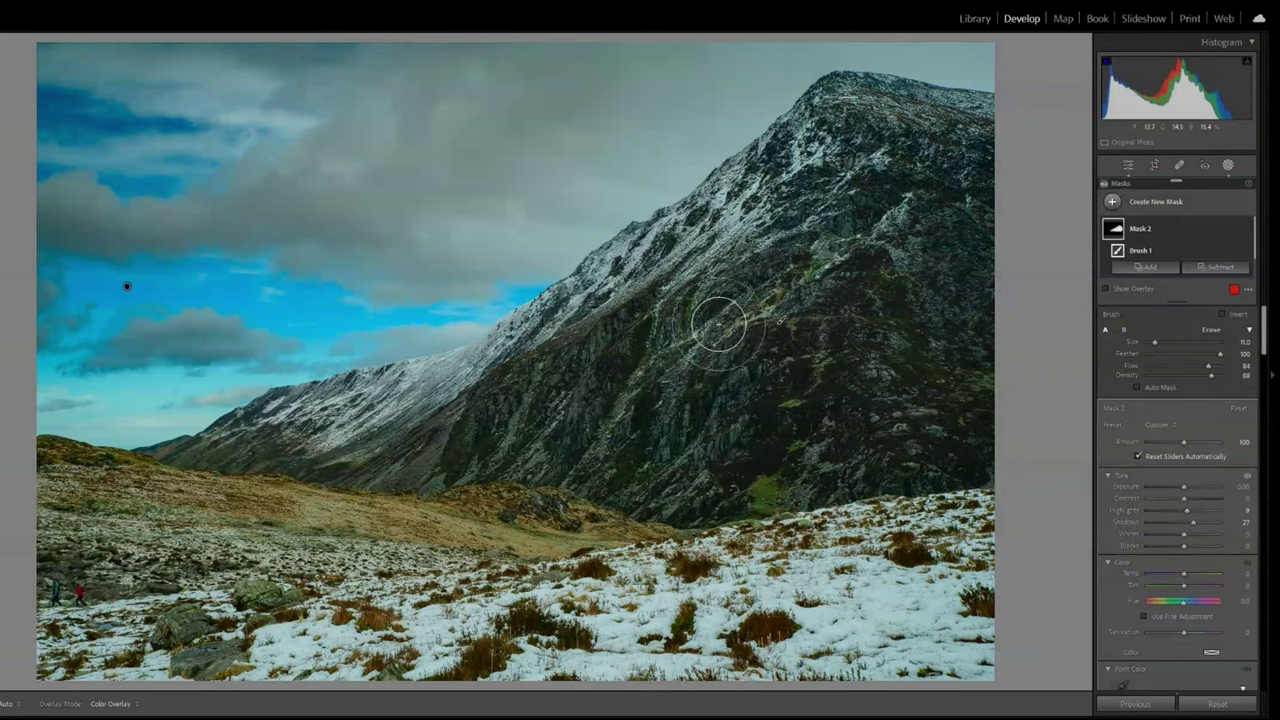
scroll(715, 328, down, 5)
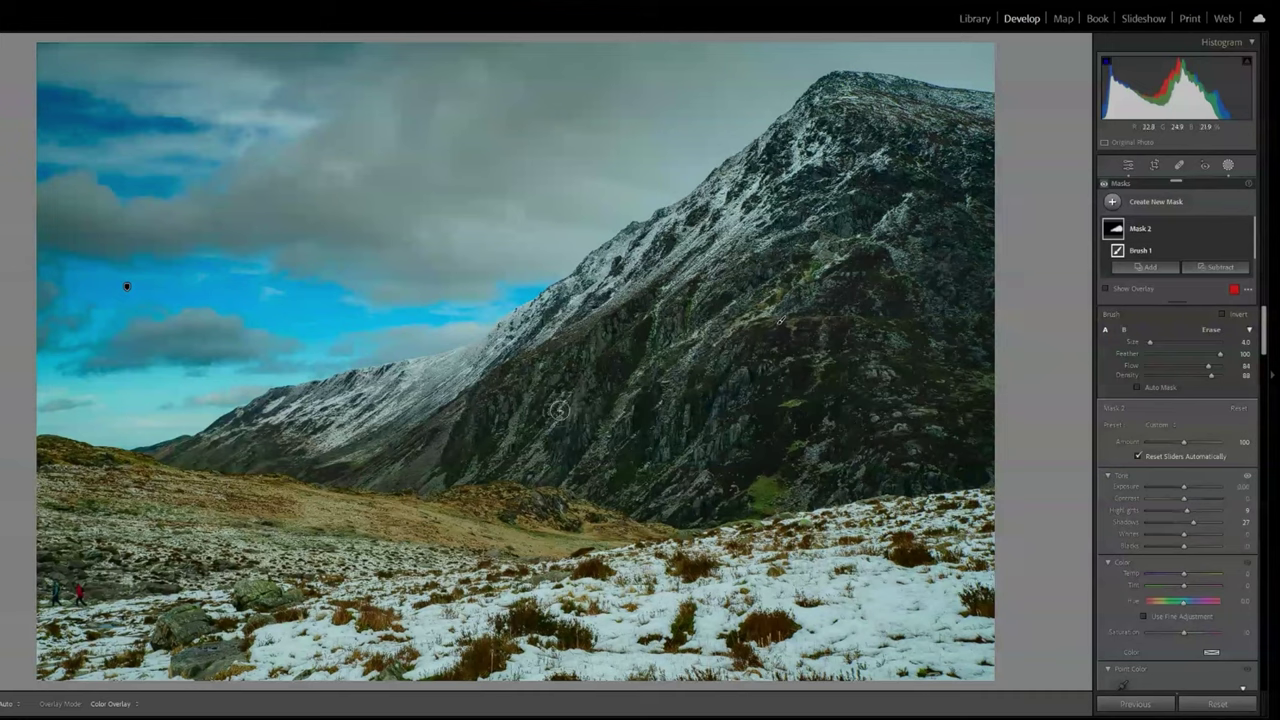
scroll(560, 400, up, 4)
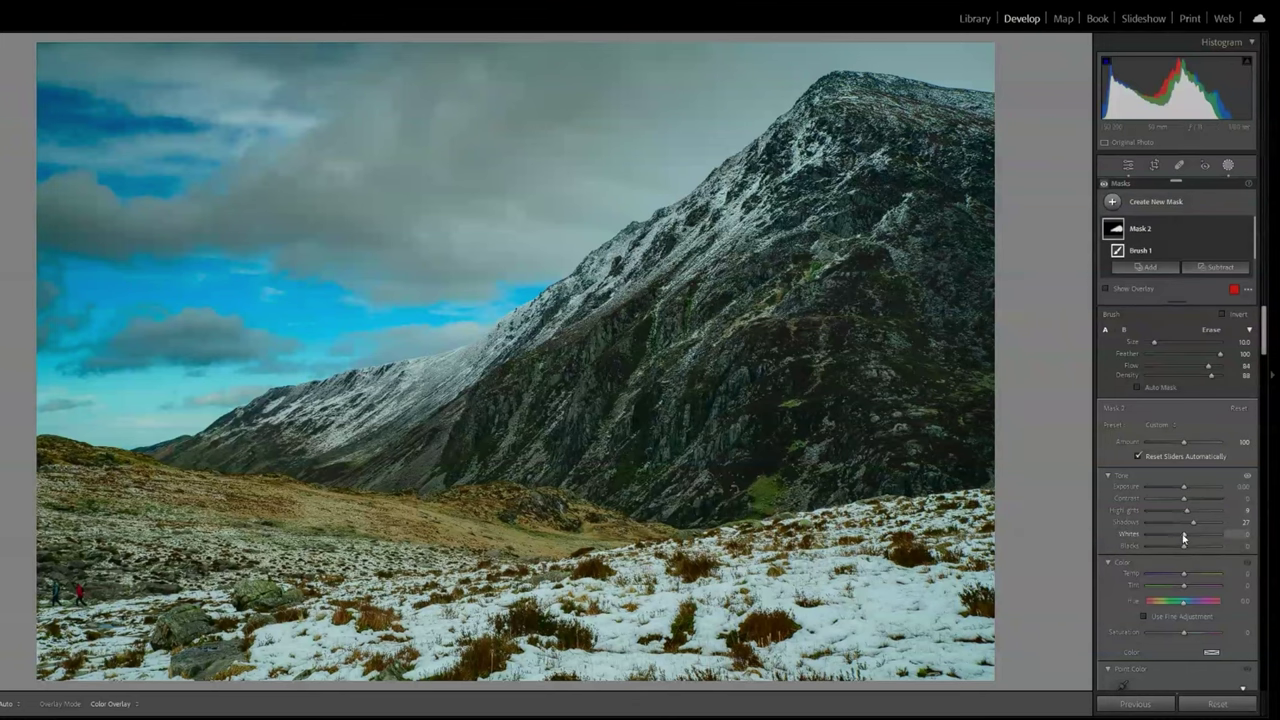
drag(1184, 540, 1190, 538)
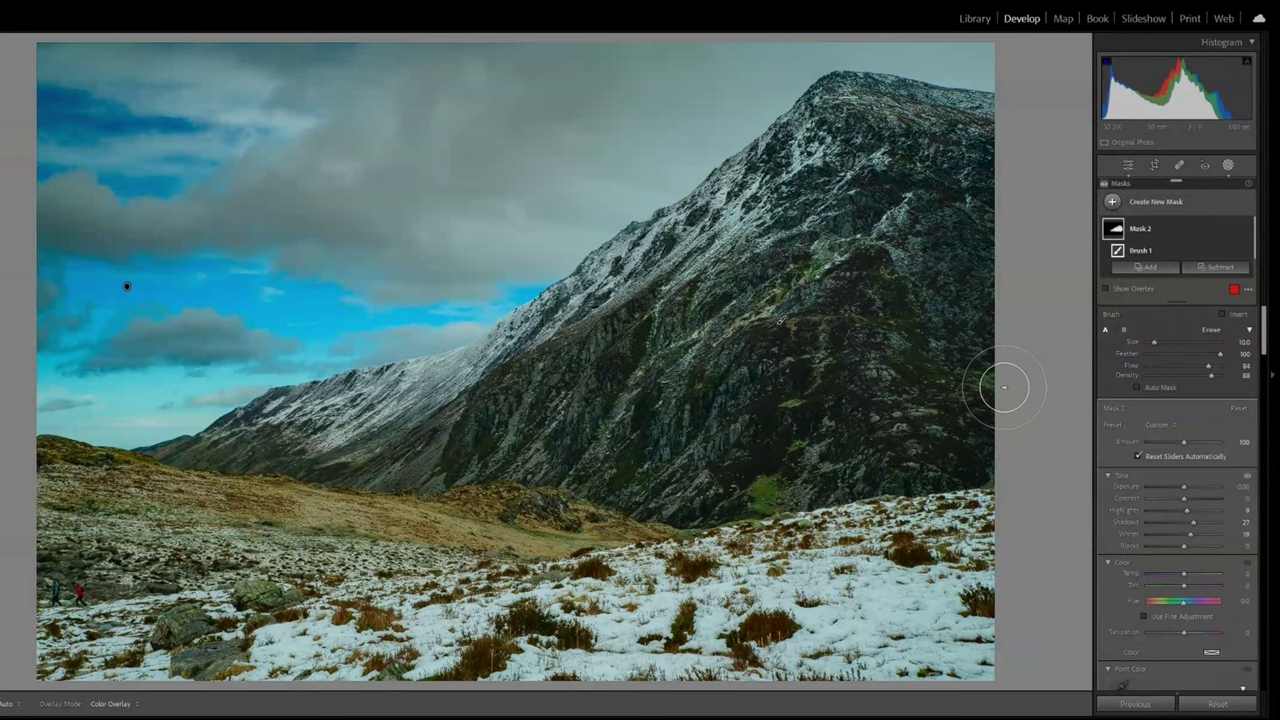
Paint a brush mask over the golden hillside with Exposure -0.69 and Highlights -47.
key(k)
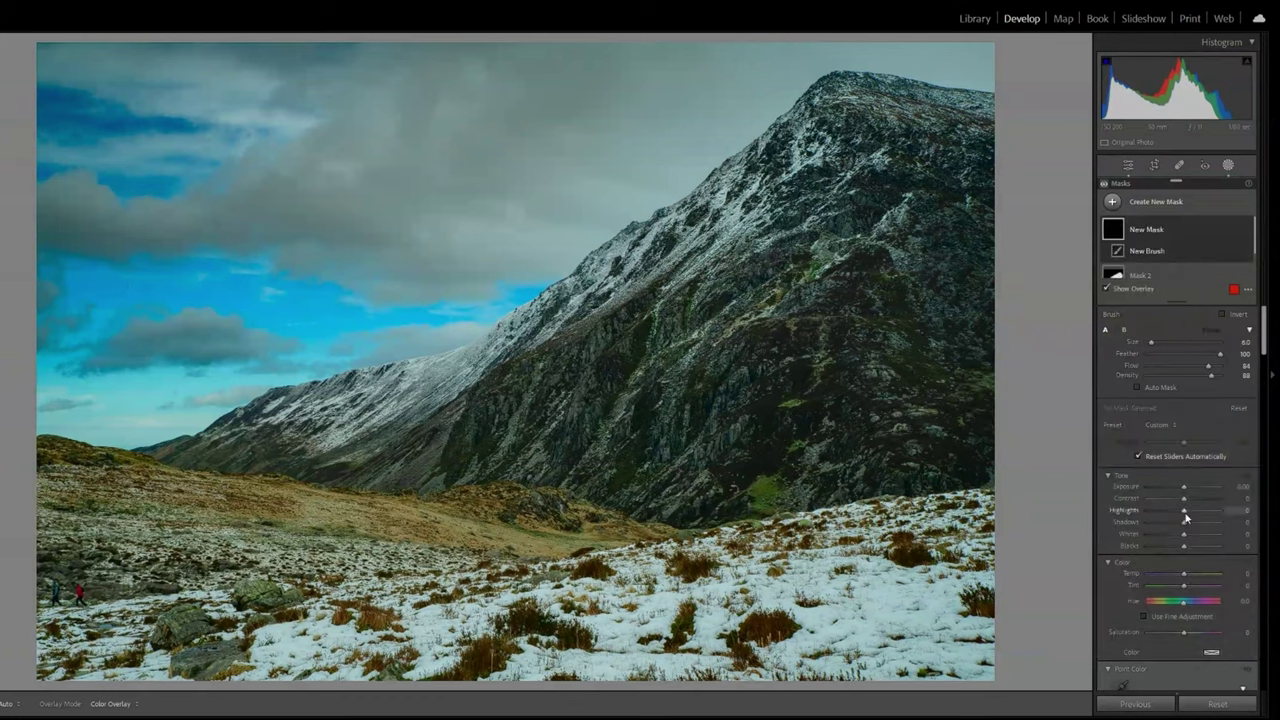
drag(1184, 516, 1170, 517)
drag(1184, 487, 1182, 487)
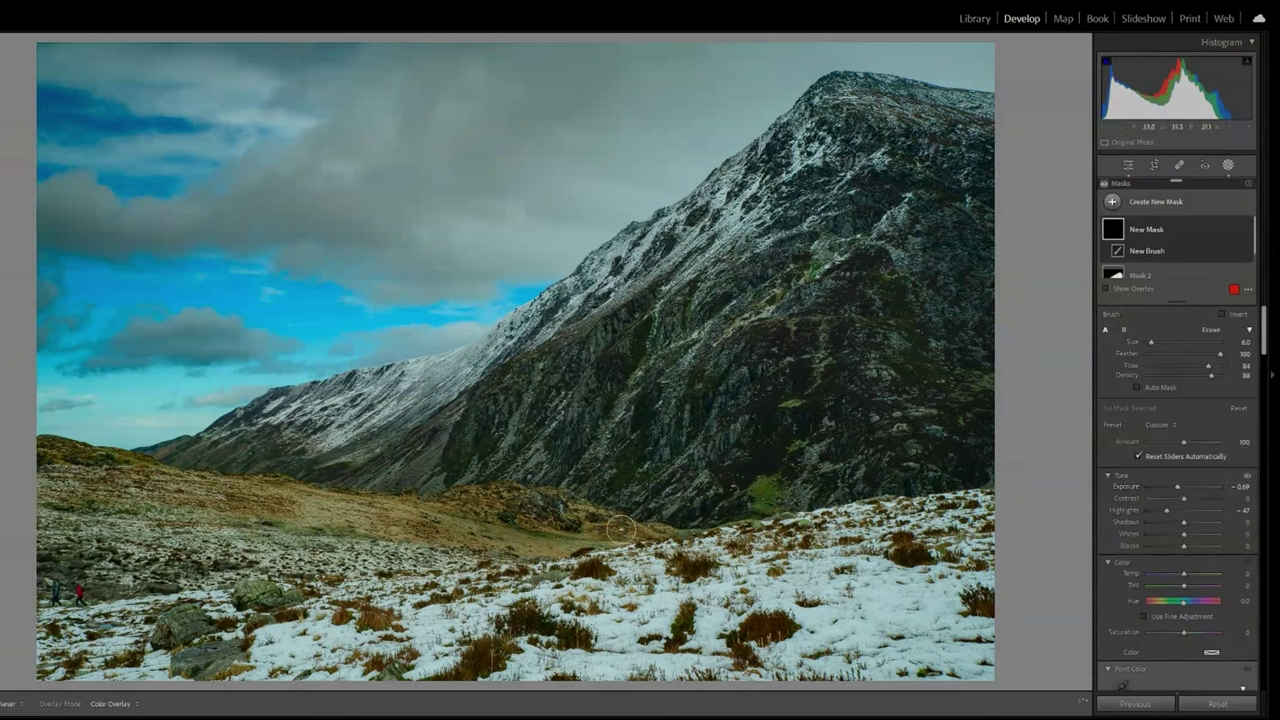
mouse_move(453, 517)
mouse_down()
mouse_move(330, 519)
mouse_move(282, 501)
mouse_move(270, 513)
mouse_move(42, 487)
mouse_up()
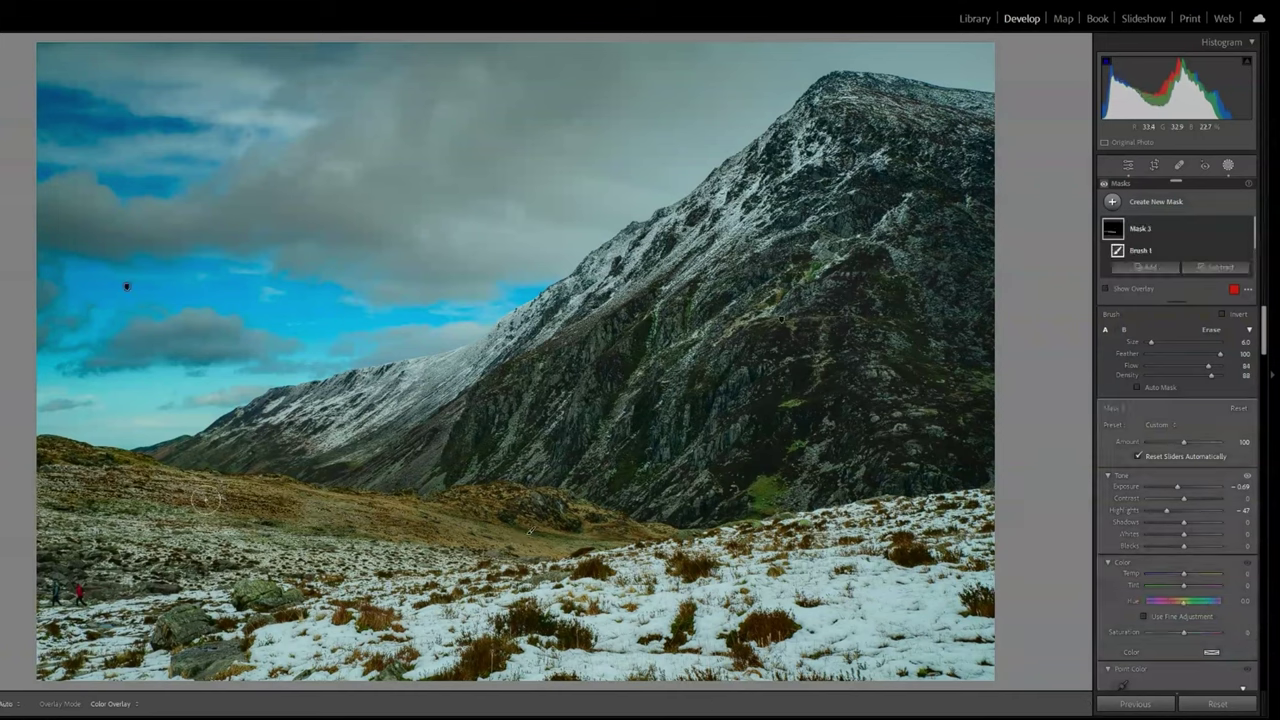
key(h)
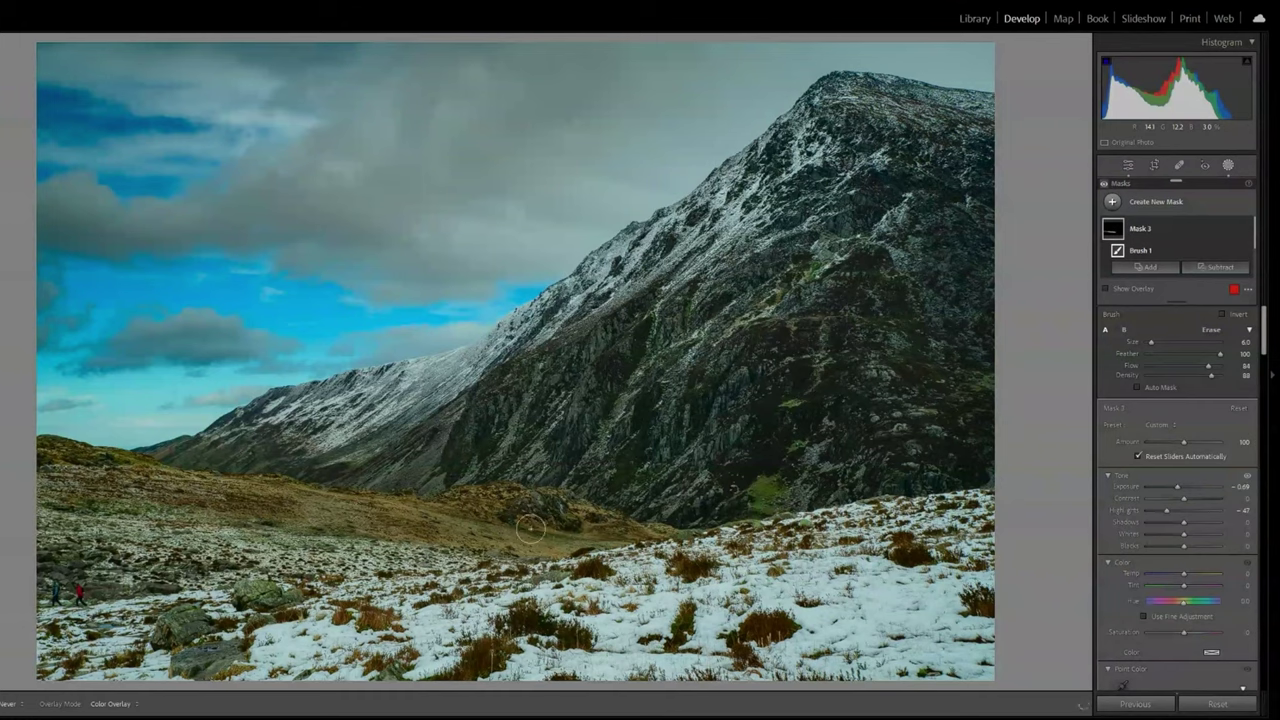
key(h)
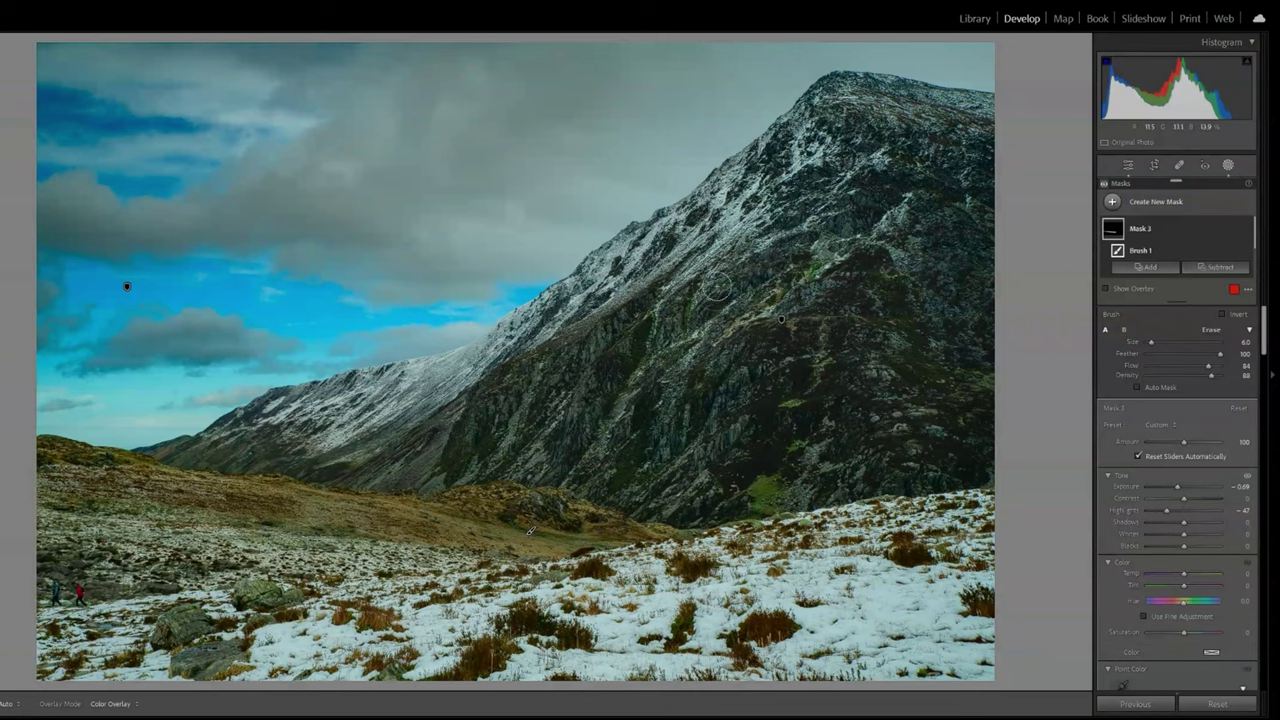
click(1114, 204)
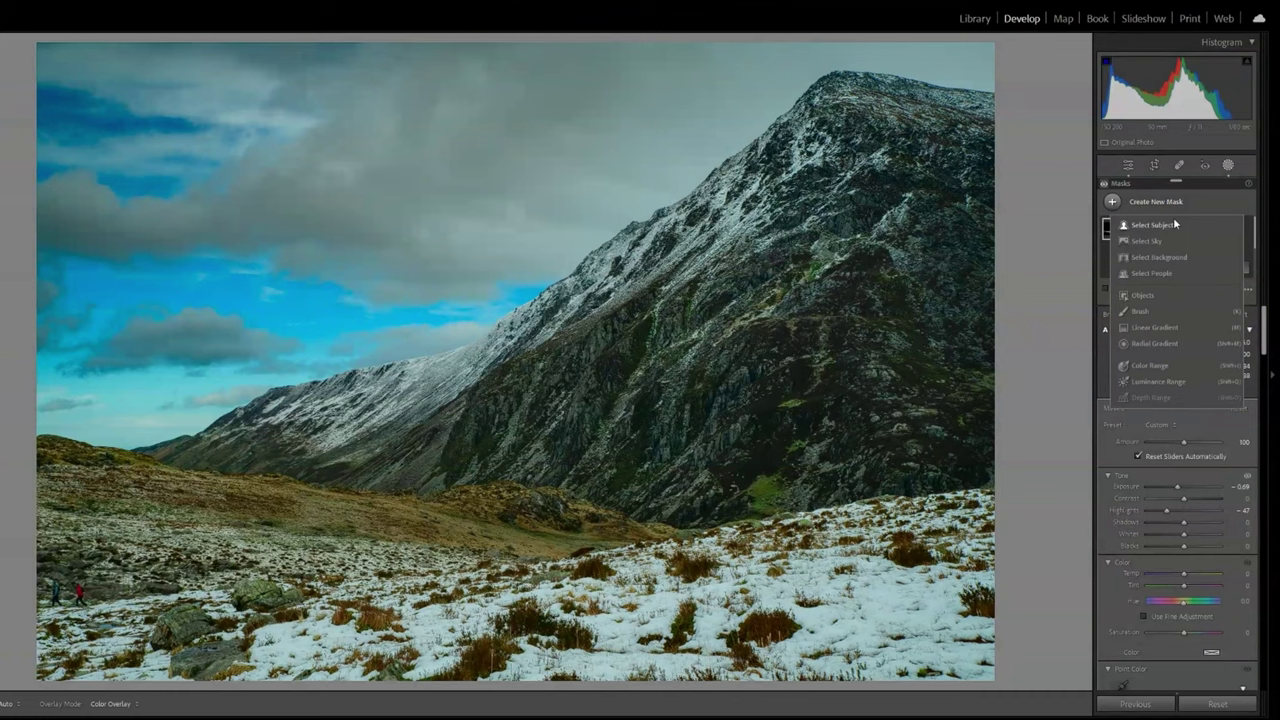
Paint a fourth brush mask on the snowy slope with Highlights -26, then close masking.
click(1142, 312)
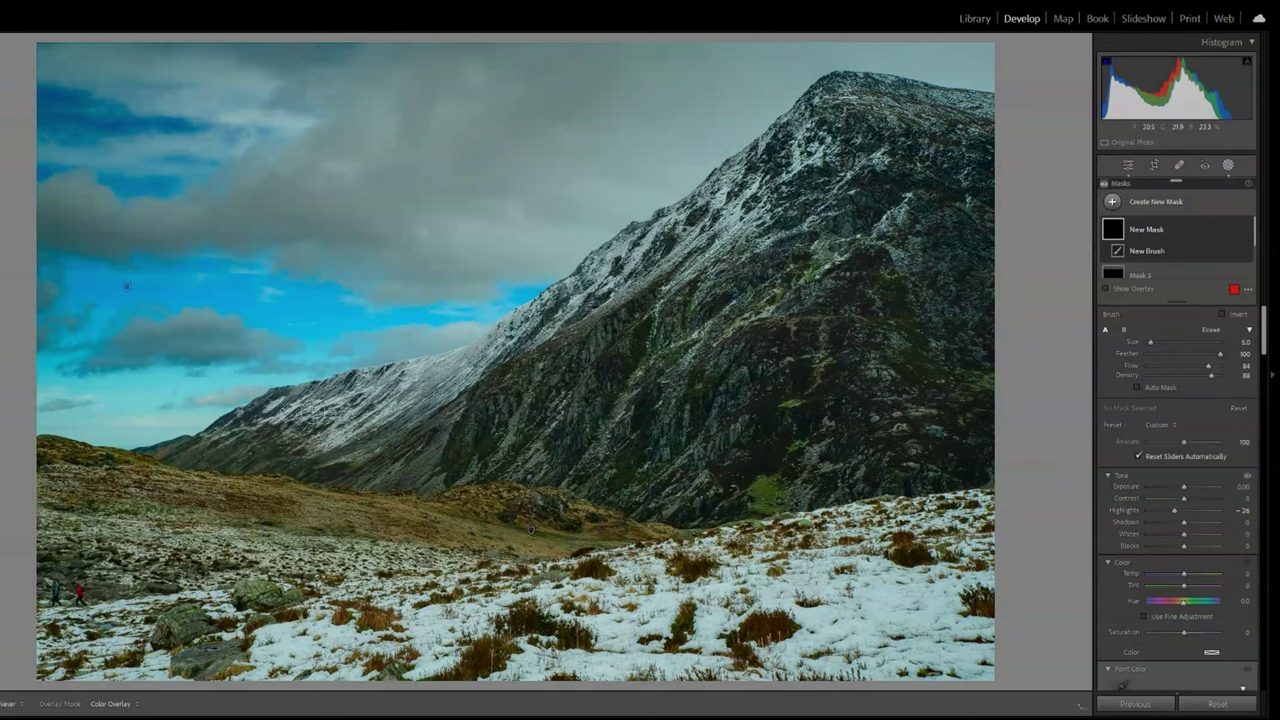
drag(293, 410, 350, 406)
key(h)
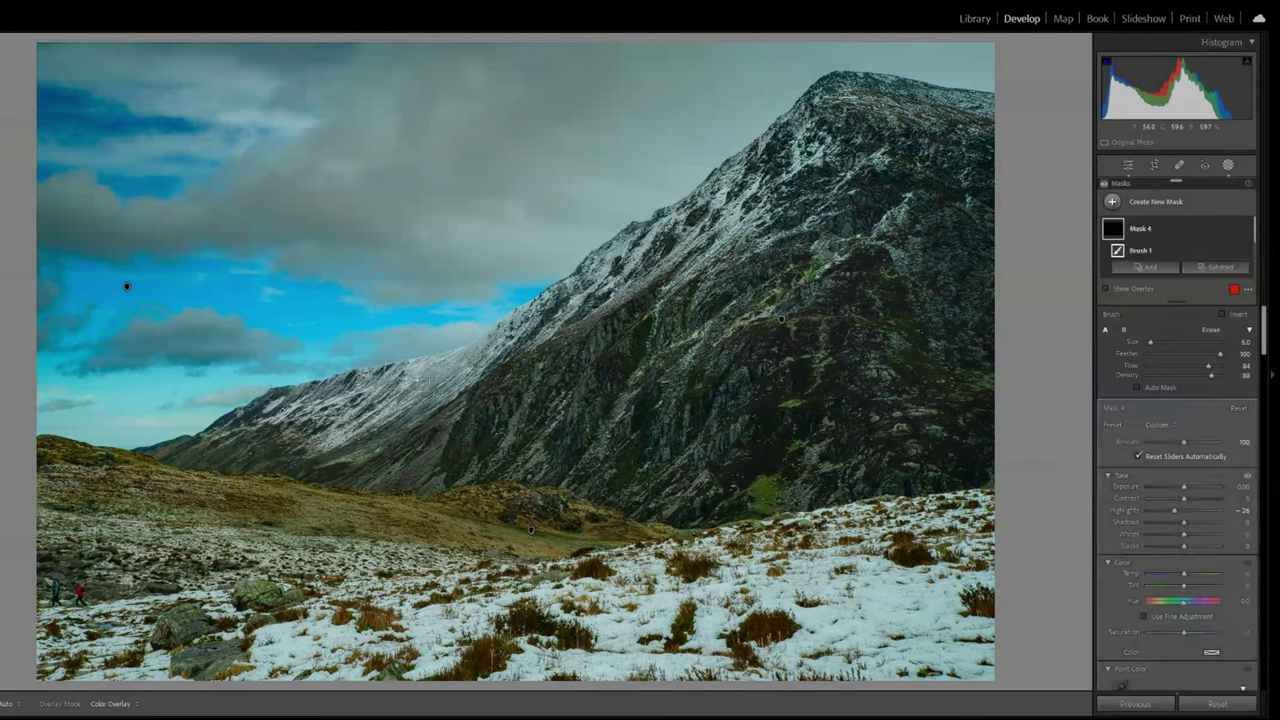
key(h)
key(h)
key(h)
key(h)
click(1228, 165)
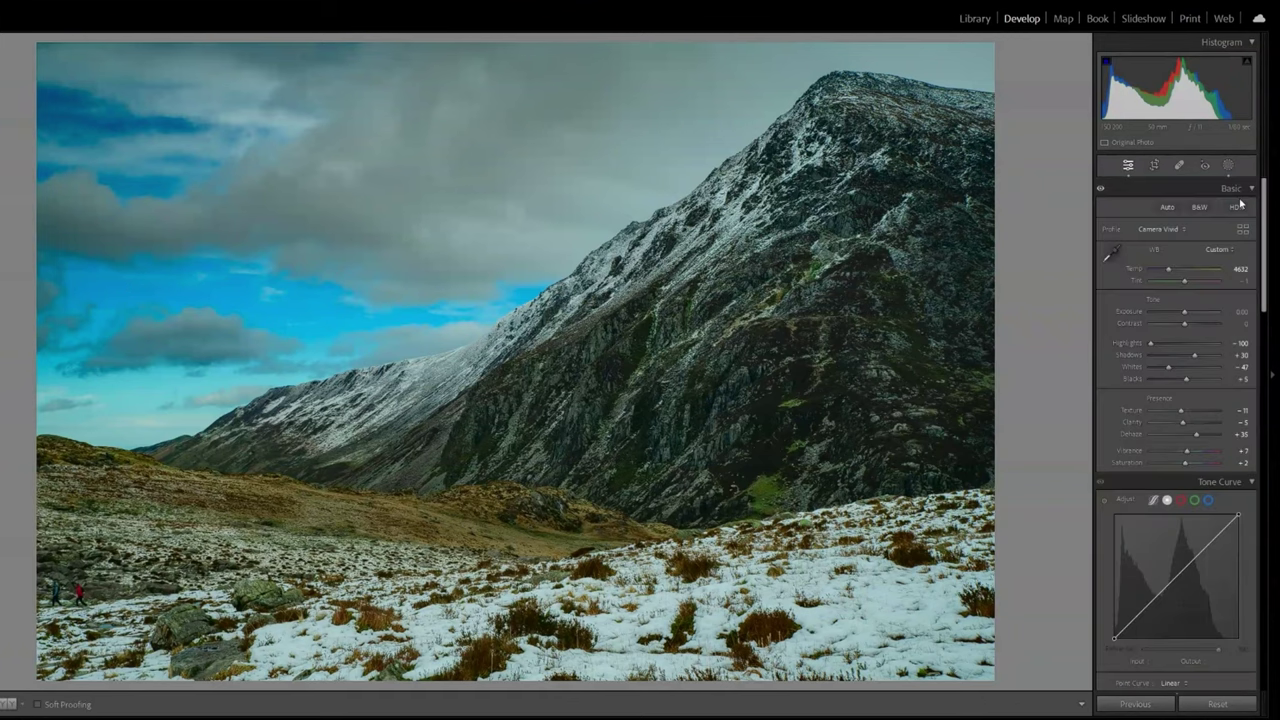